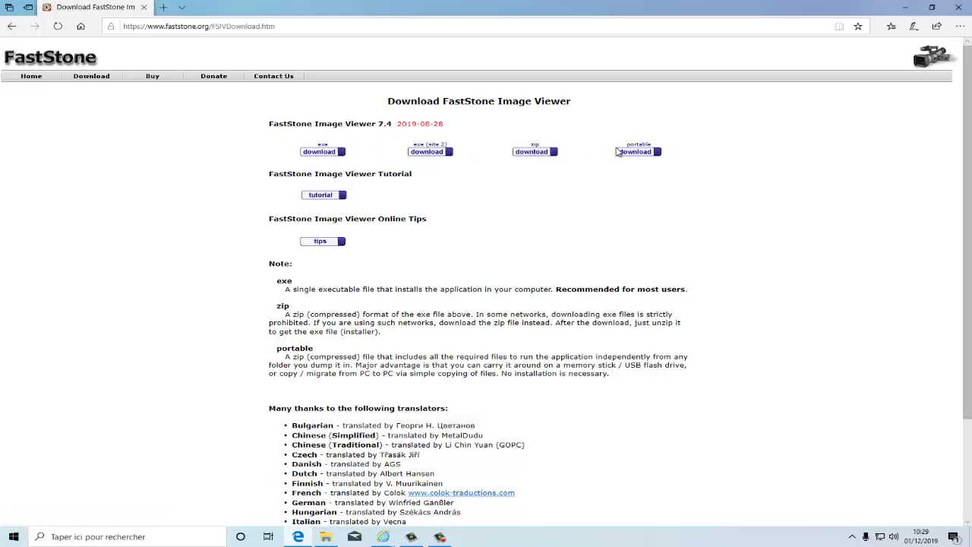
# - Download the exe version of FastStone Image Viewer 7.4 and save it as FSViewerSetup74 in the Téléchargements folder
pyautogui.click(319, 152)
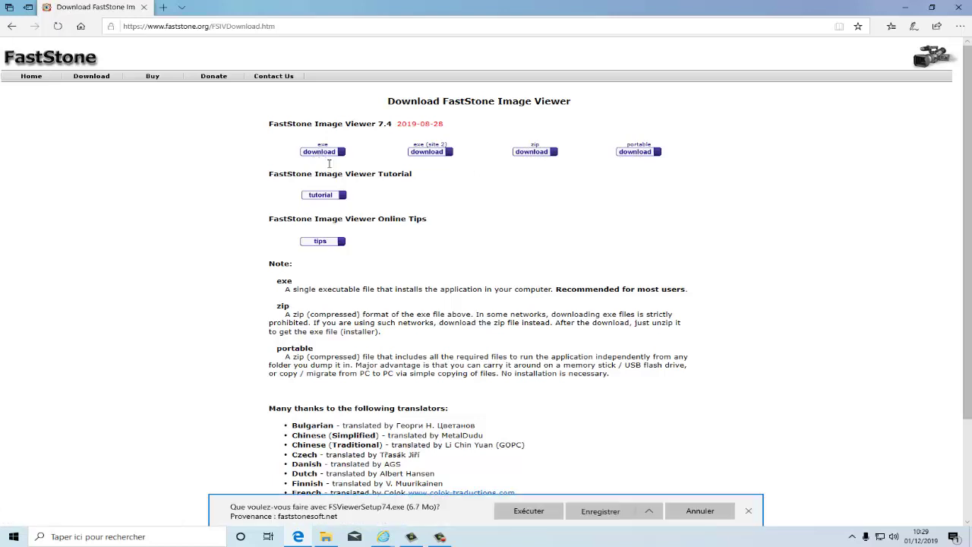
pyautogui.click(650, 510)
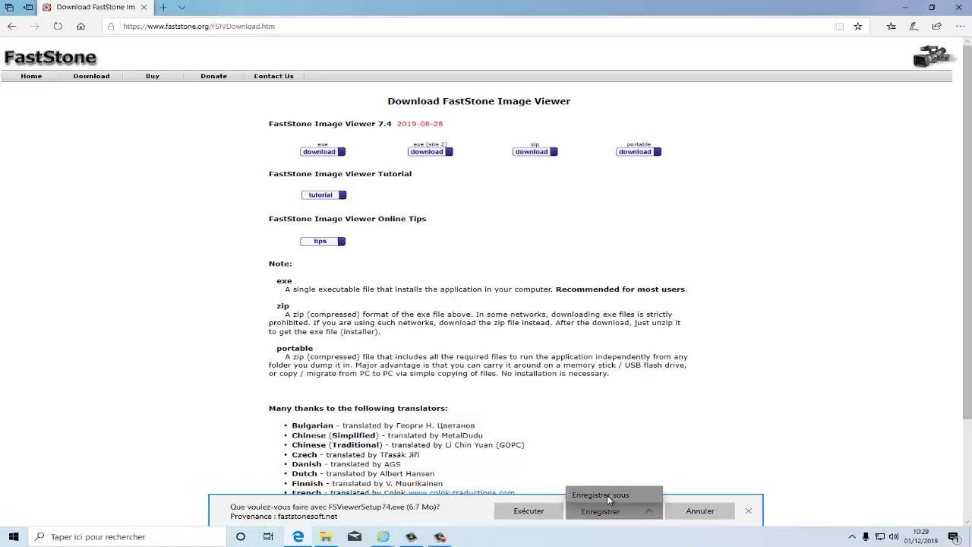
pyautogui.click(607, 495)
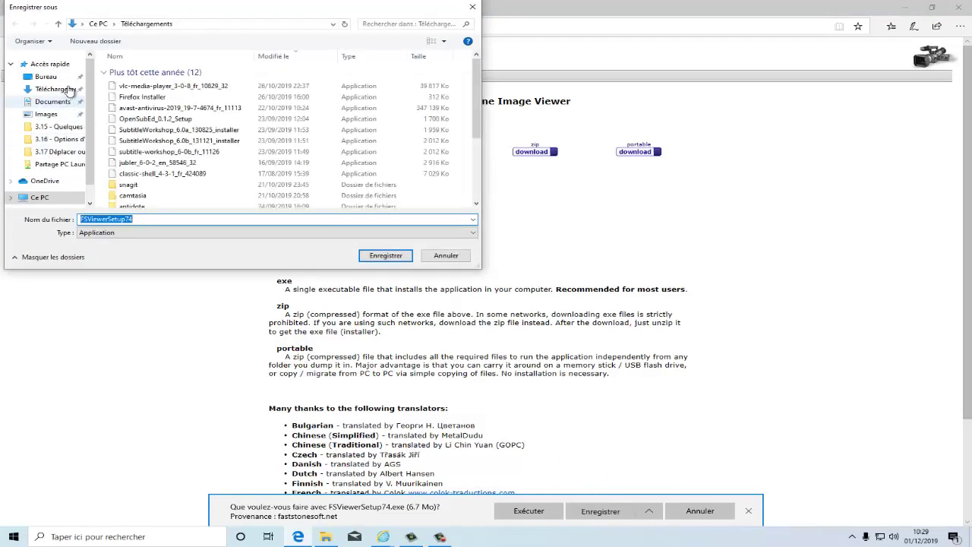
pyautogui.click(67, 91)
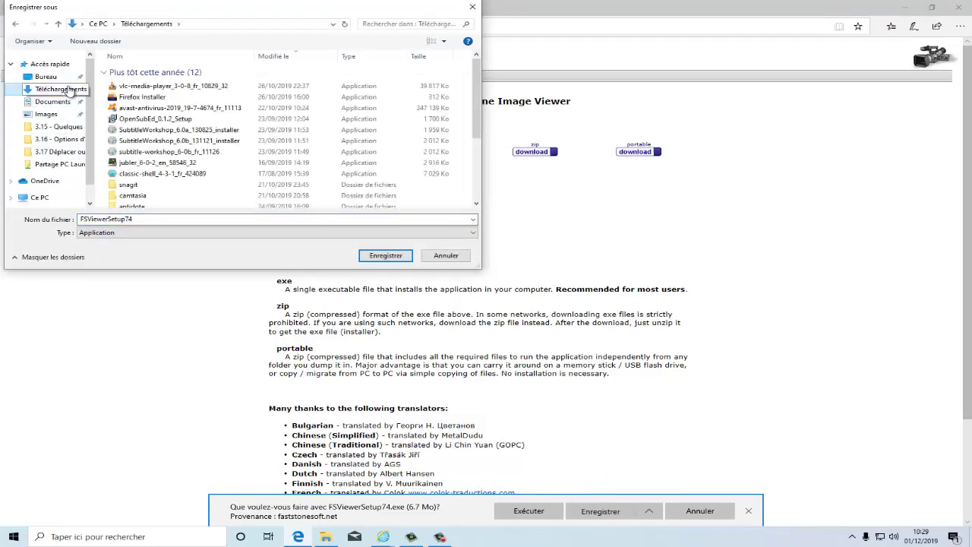
pyautogui.click(399, 258)
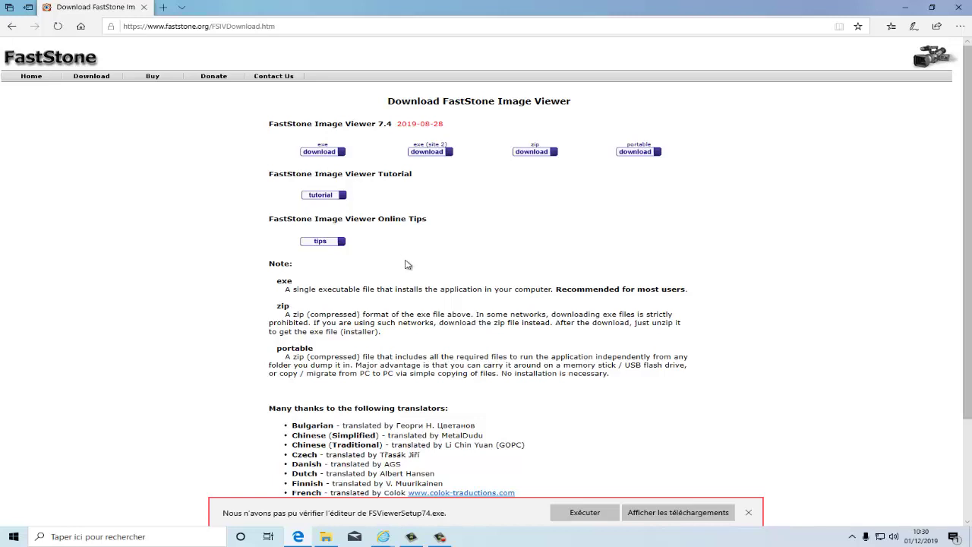
# - Run the downloaded installer, accept the licence, and install FastStone Image Viewer 7.4 in the default folder, finishing the setup wizard
pyautogui.click(591, 512)
pyautogui.click(599, 513)
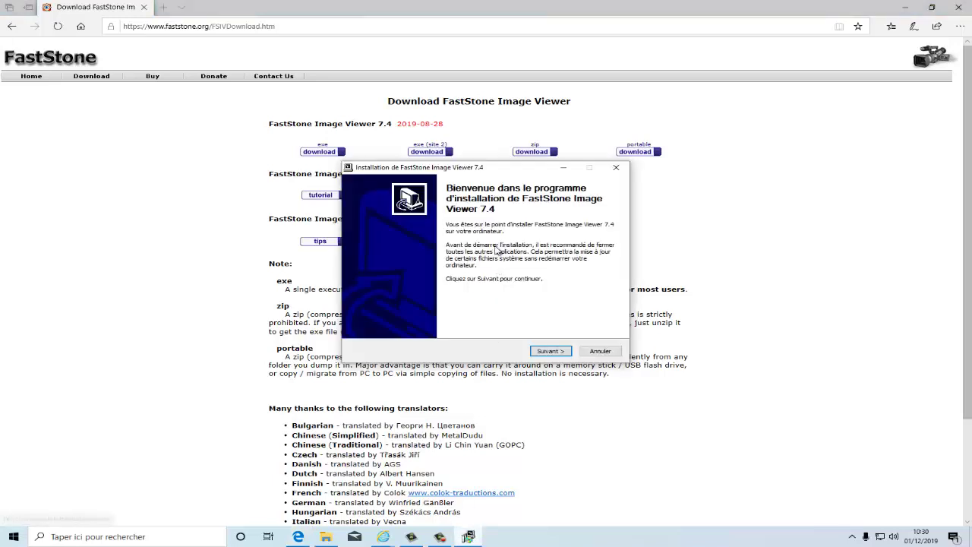
pyautogui.click(550, 350)
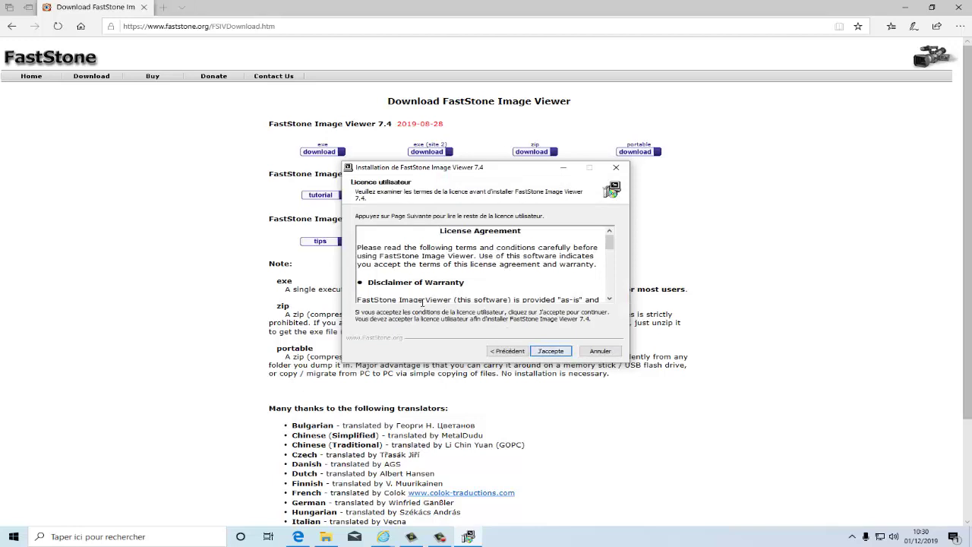
pyautogui.click(558, 353)
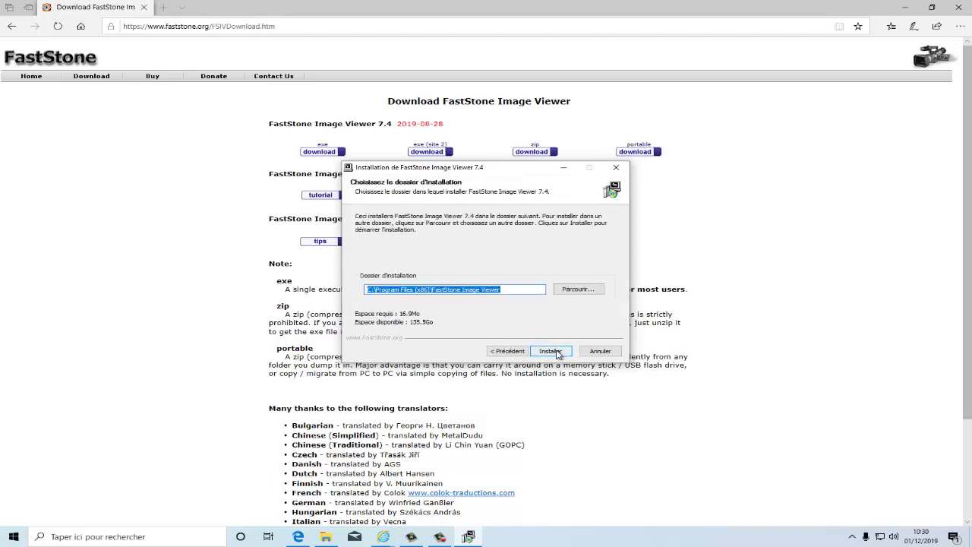
pyautogui.click(550, 351)
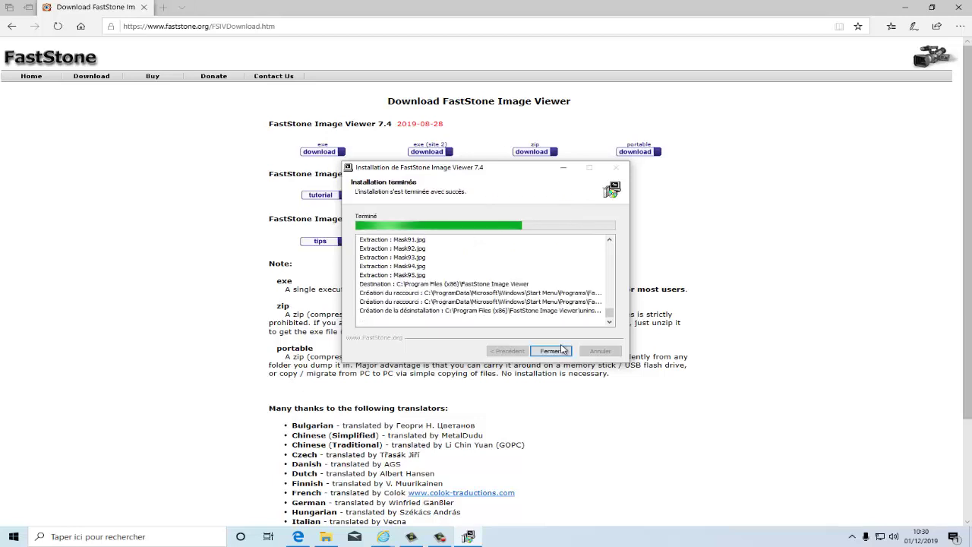
pyautogui.click(559, 347)
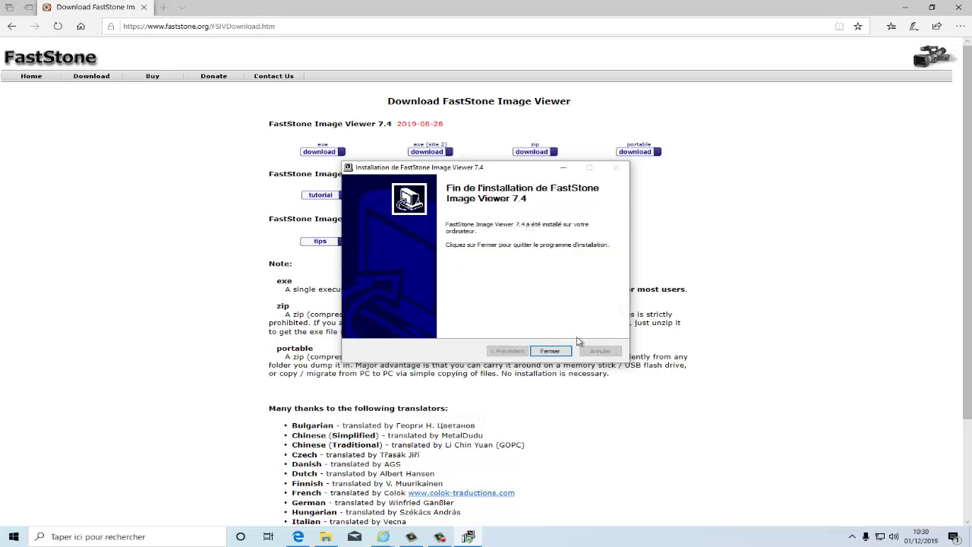
pyautogui.click(559, 354)
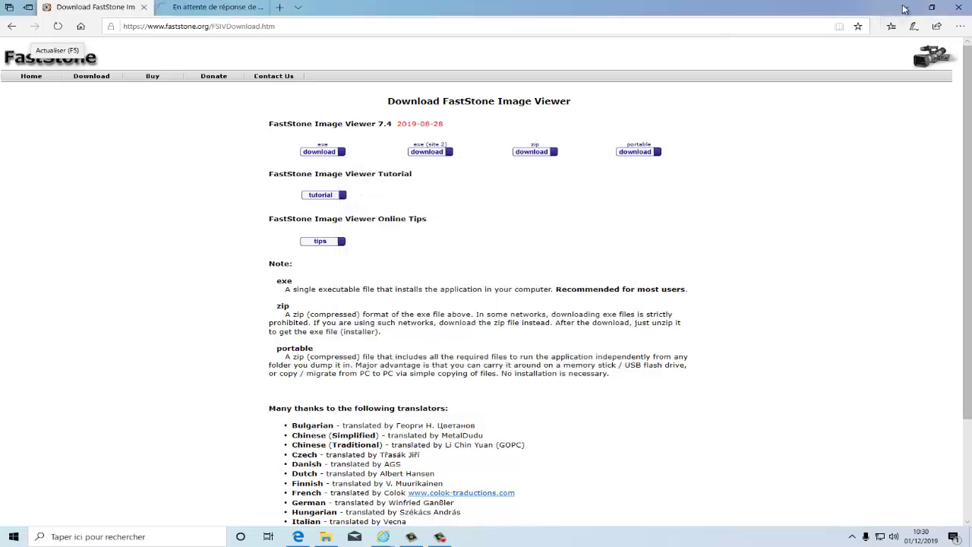
# - Minimize the browser, move the FastStone Image Viewer desktop shortcut below the Word icon, and launch the program from it
pyautogui.click(904, 8)
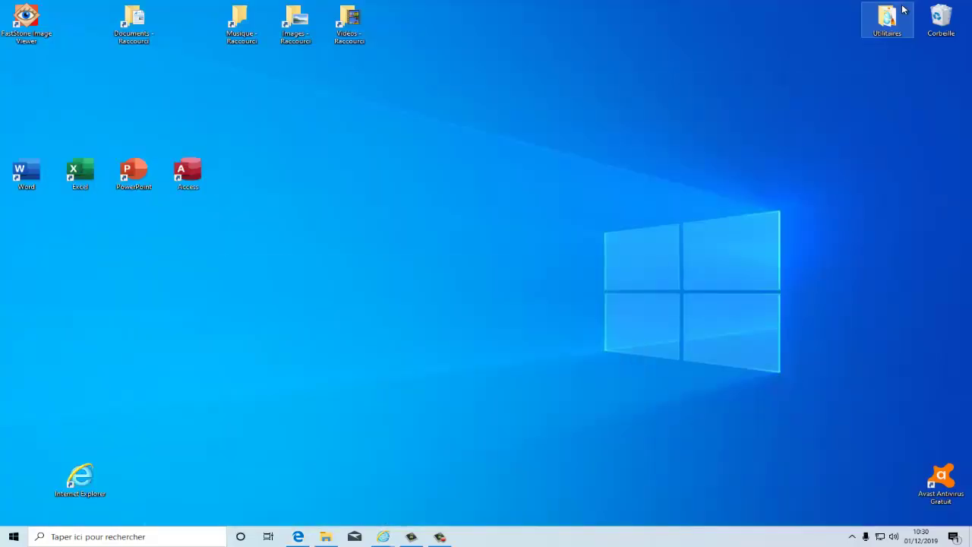
pyautogui.moveTo(29, 21); pyautogui.dragTo(31, 258)
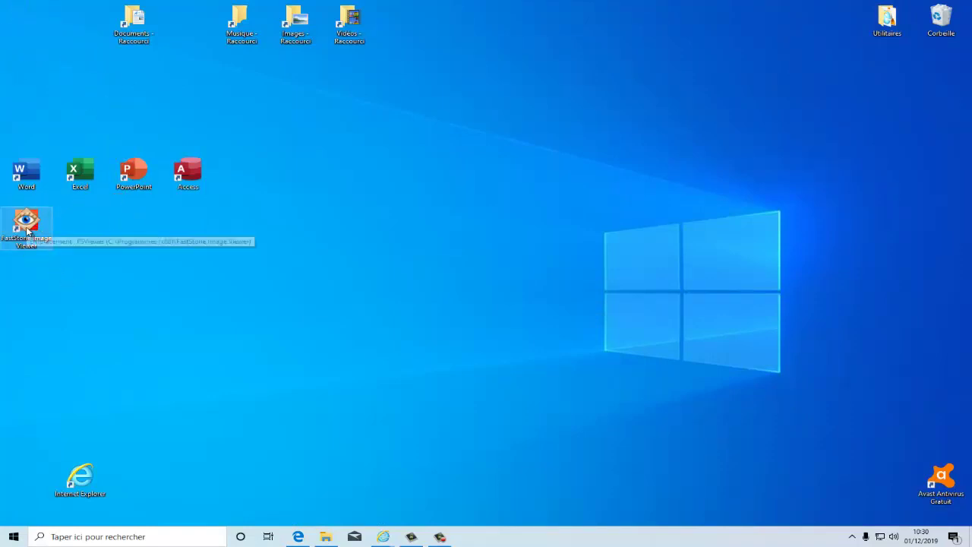
pyautogui.doubleClick(27, 230)
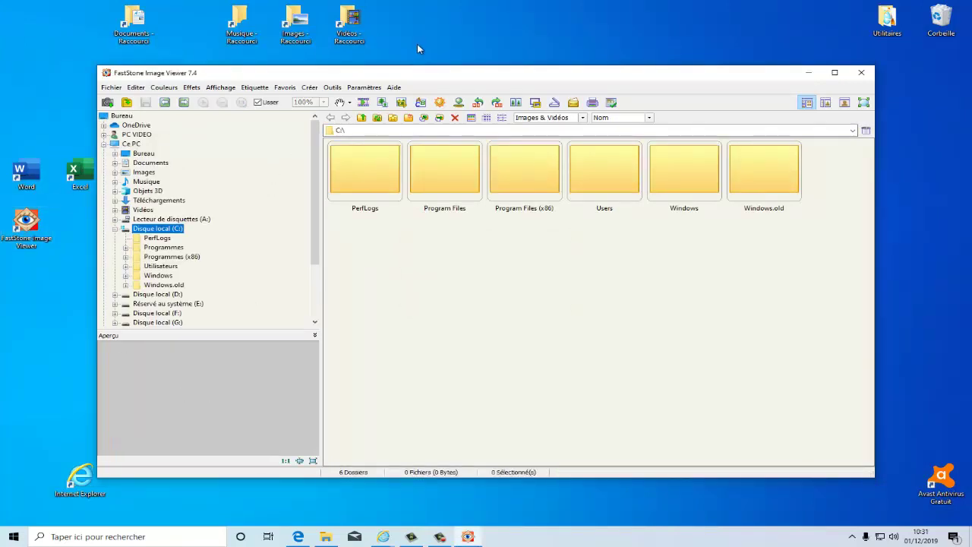
# - Check the version and licence terms in the program's A propos window and close it
pyautogui.click(394, 88)
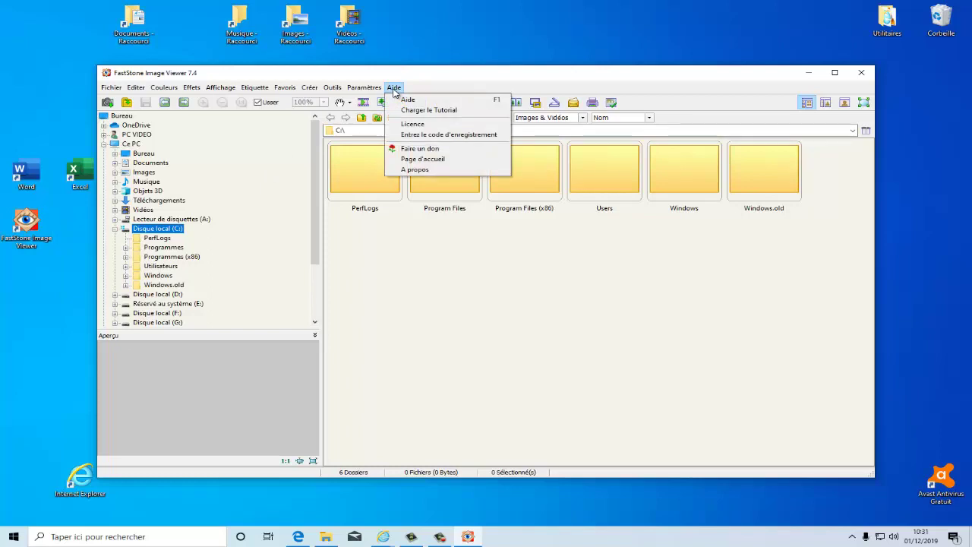
pyautogui.click(419, 171)
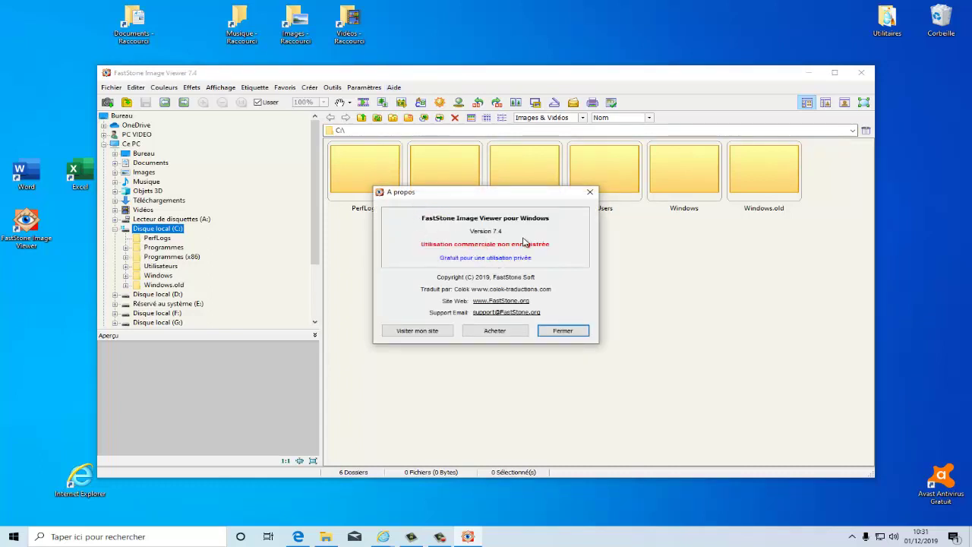
pyautogui.click(562, 332)
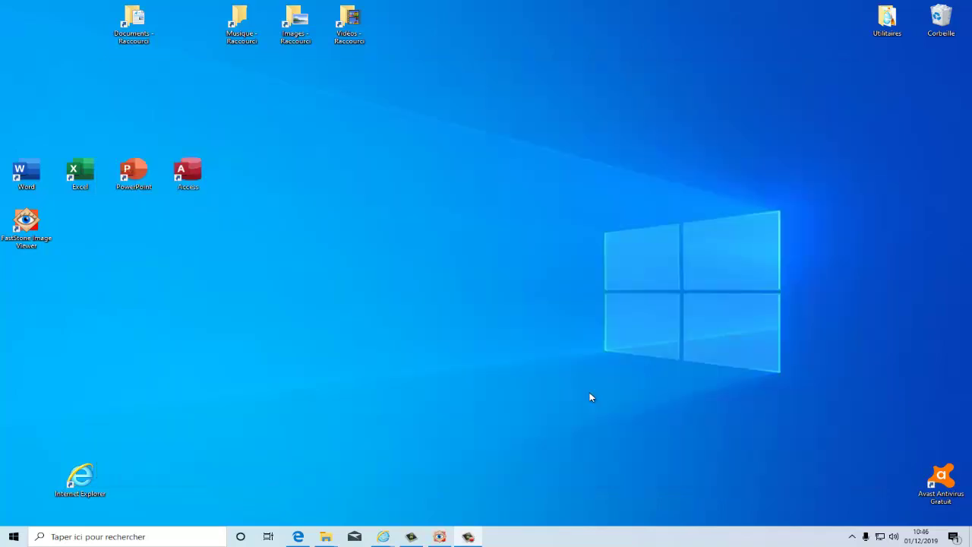
# - Bring FastStone Image Viewer back maximized and open the batch conversion tool for the selected image in photos internet
pyautogui.click(447, 539)
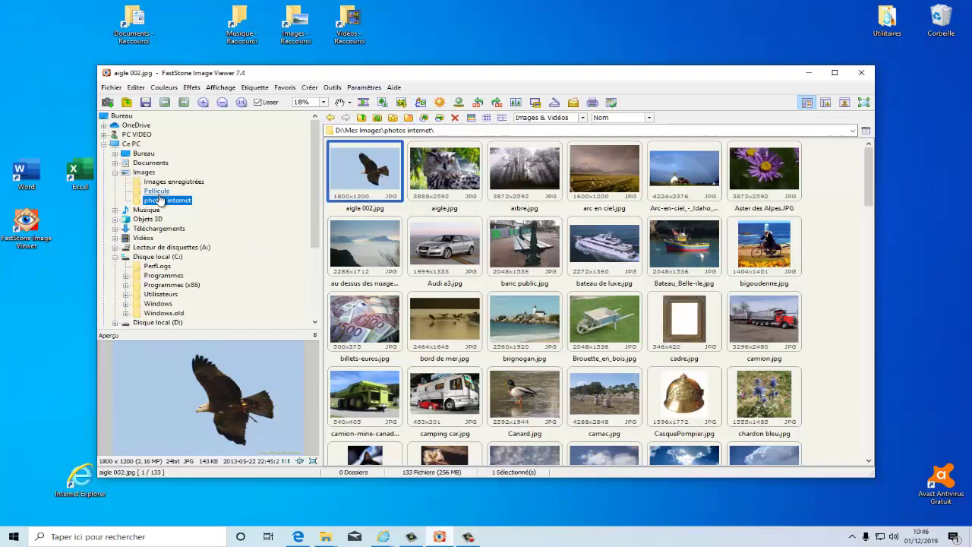
pyautogui.click(835, 72)
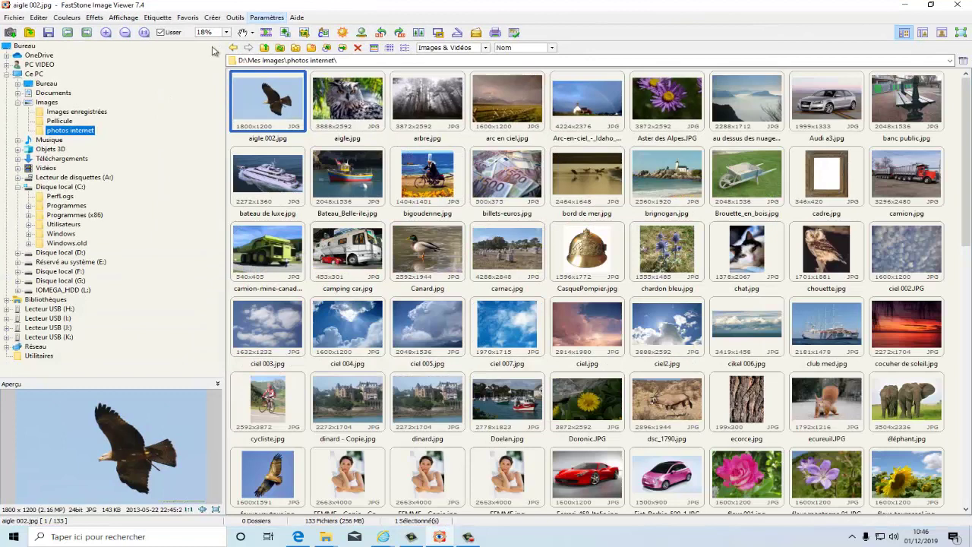
pyautogui.click(238, 19)
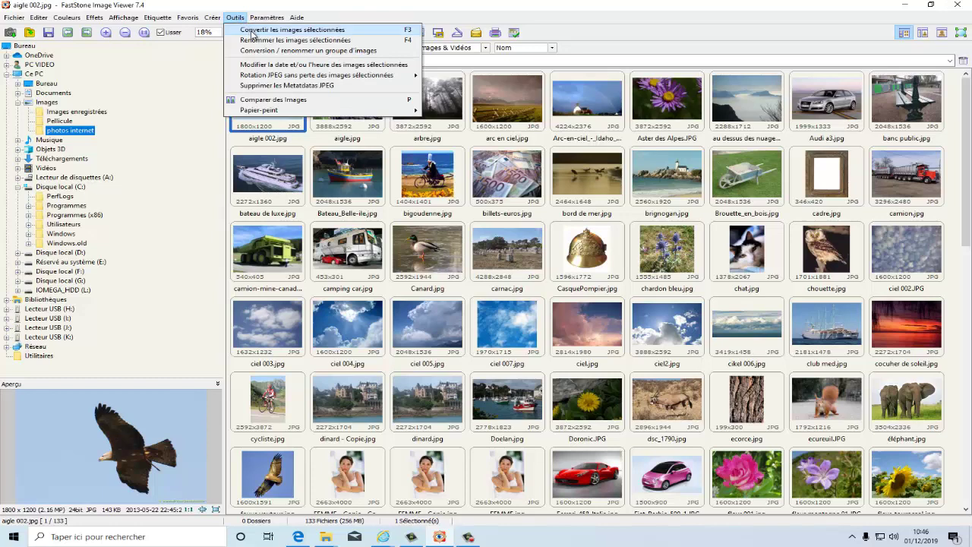
pyautogui.click(252, 31)
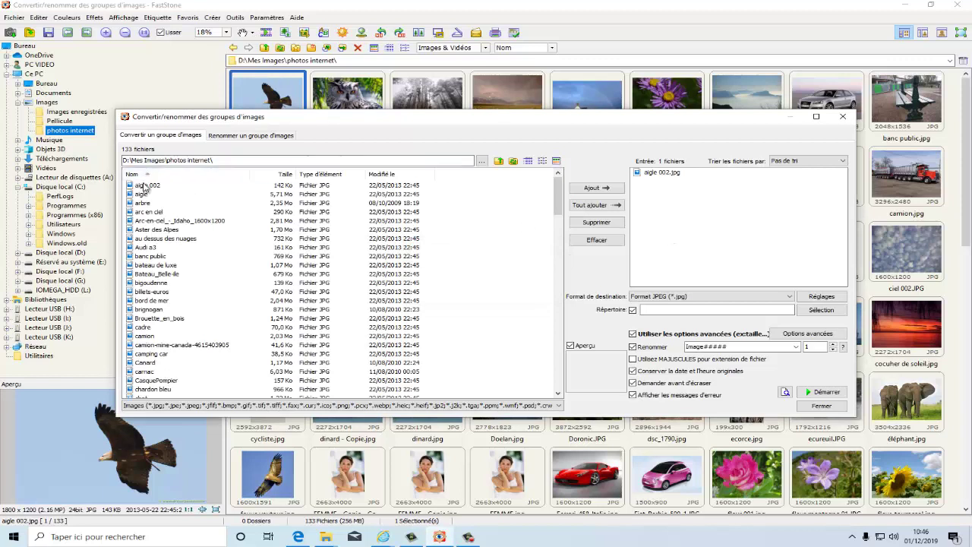
# - Add the files from aigle 002 through chardon bleu to the conversion list, replacing the duplicate aigle 002.jpg entry
pyautogui.click(147, 185)
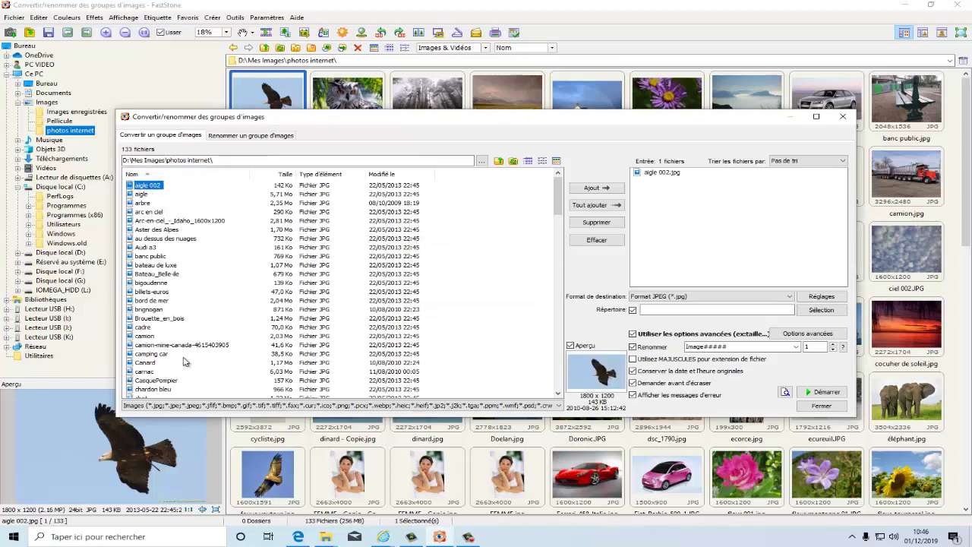
pyautogui.keyDown('shift'); pyautogui.click(154, 389); pyautogui.keyUp('shift')
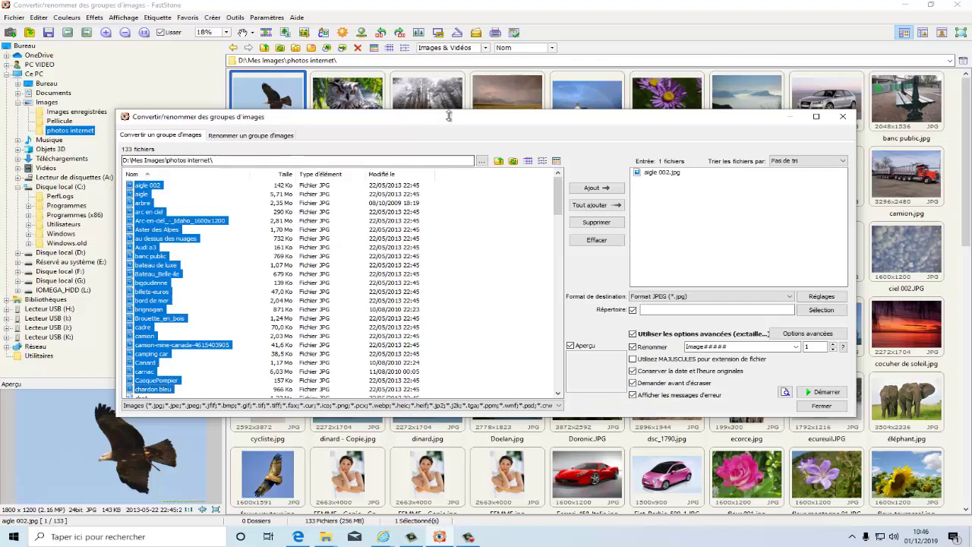
pyautogui.click(597, 188)
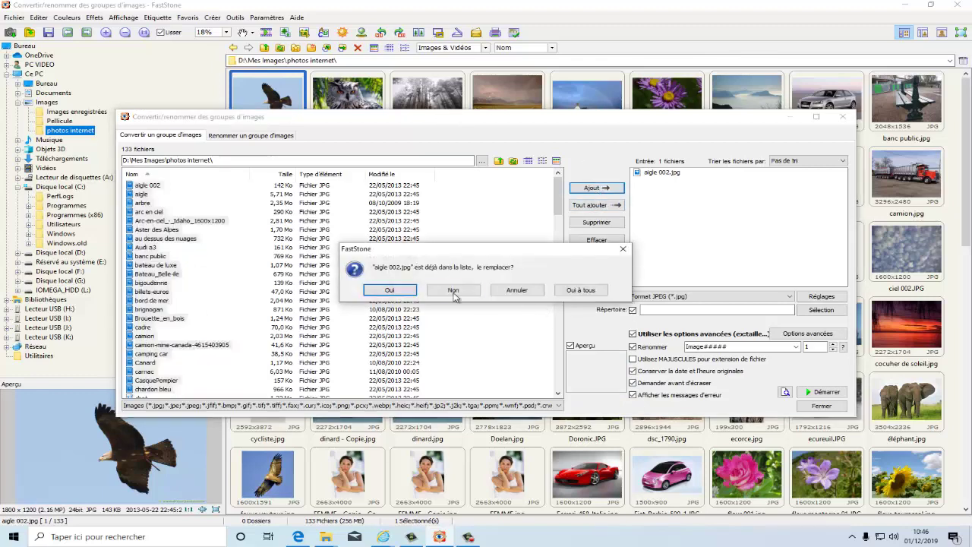
pyautogui.click(390, 290)
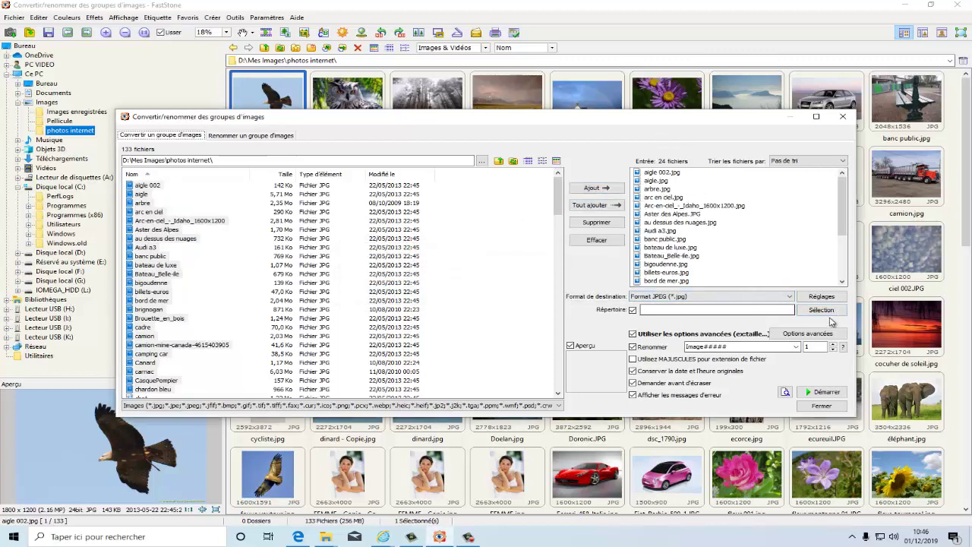
# - Create a folder named test on the desktop and set it as the output directory for the conversion
pyautogui.click(823, 311)
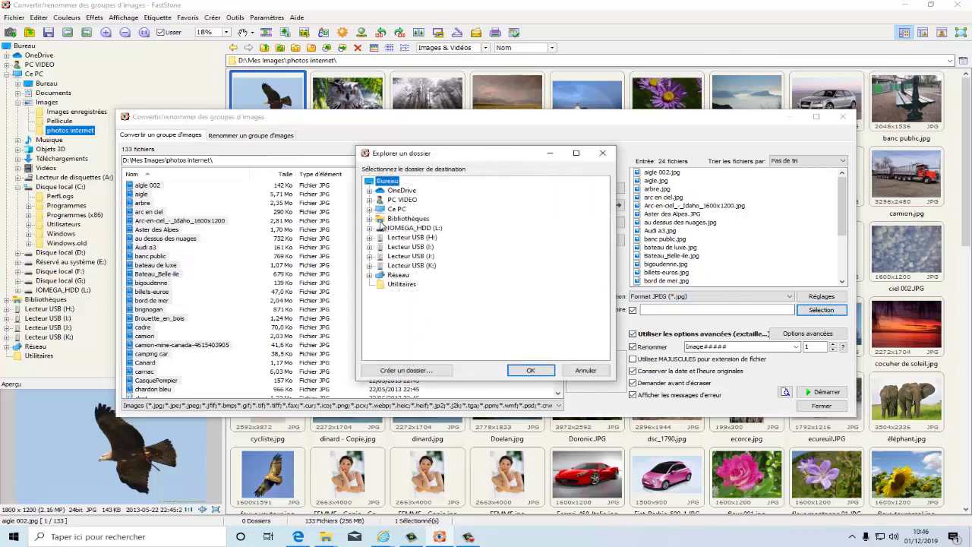
pyautogui.click(411, 375)
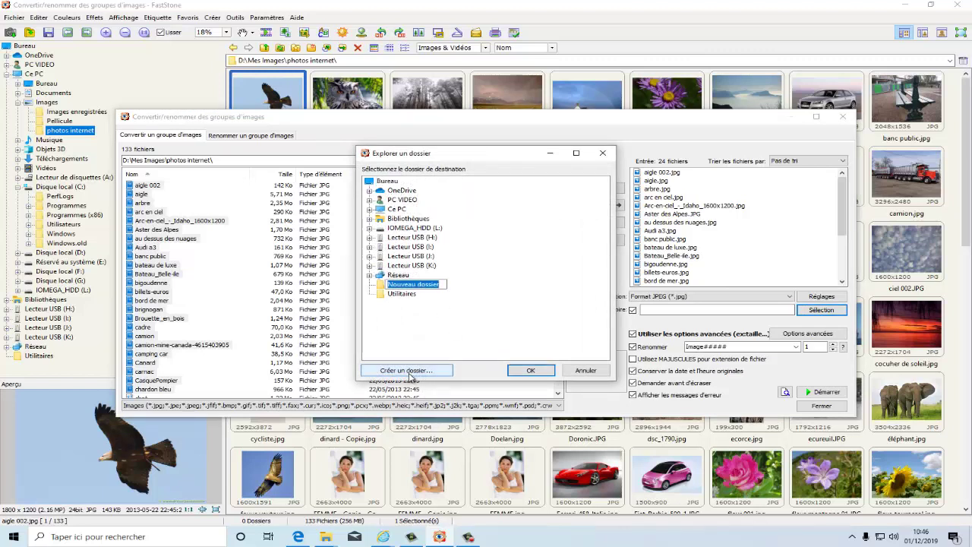
pyautogui.write('t')
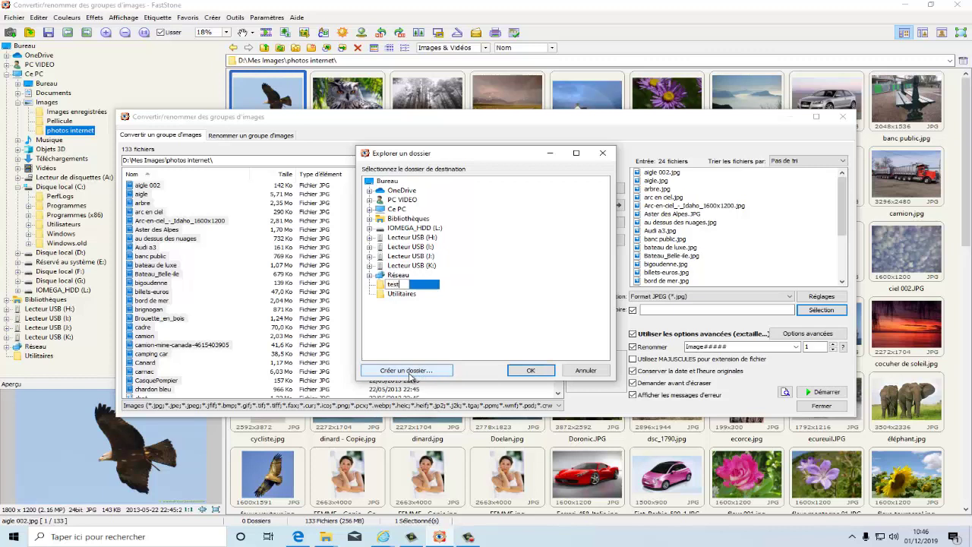
pyautogui.write('est')
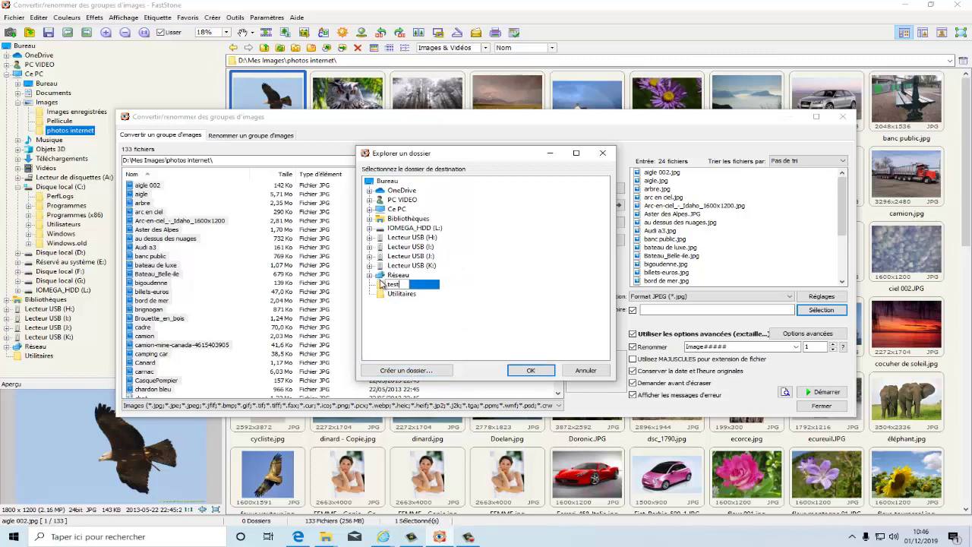
pyautogui.click(383, 287)
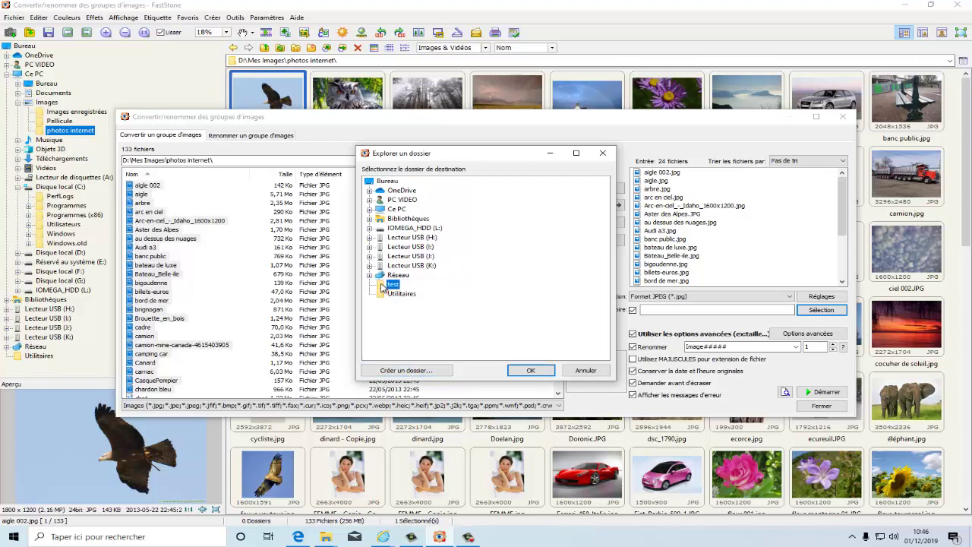
pyautogui.click(538, 371)
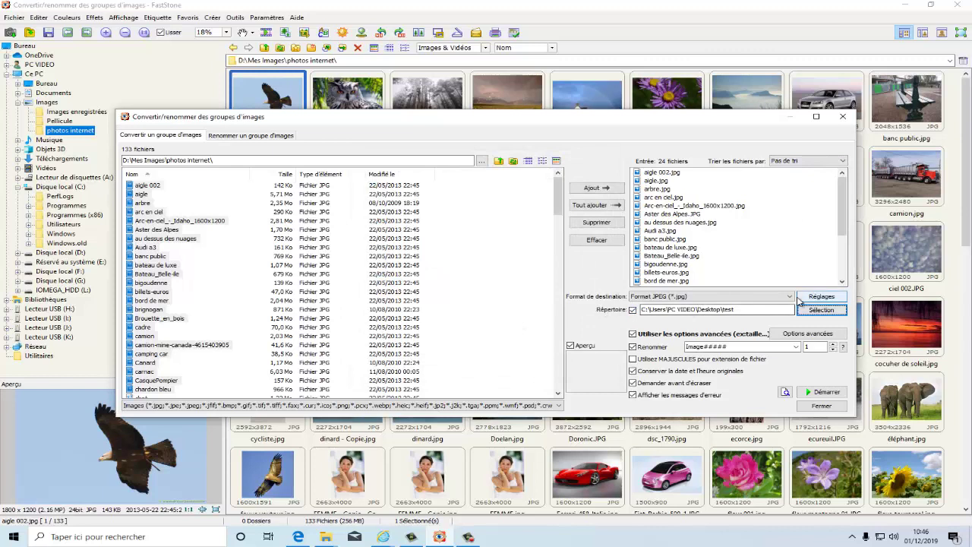
# - Set the renaming template to "Mes images #####" with numbering starting at 2
pyautogui.doubleClick(730, 346)
pyautogui.click(706, 346)
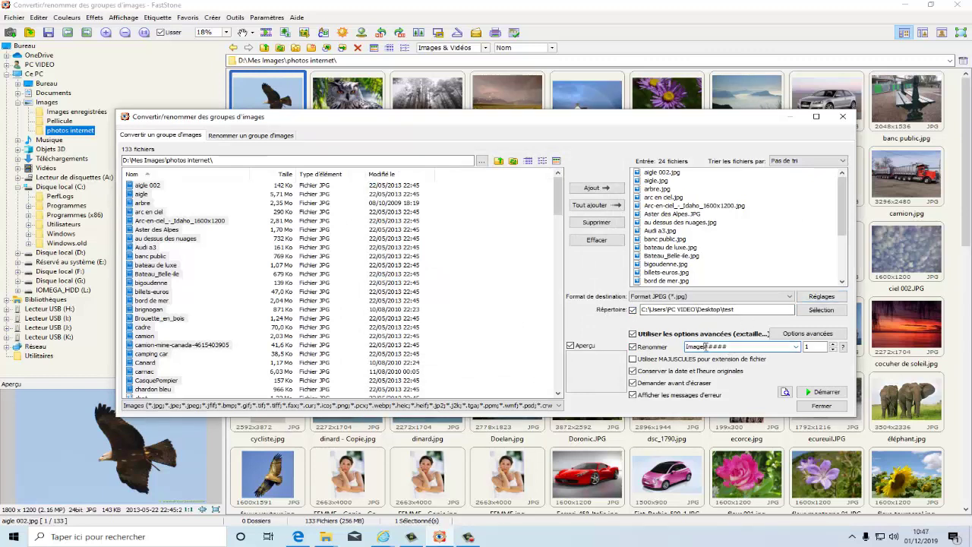
pyautogui.moveTo(705, 346); pyautogui.dragTo(663, 349)
pyautogui.write('Mes images')
pyautogui.click(833, 344)
# - Set the advanced resize option to the standard size 1280 x 1024 pixels and start the batch conversion
pyautogui.click(805, 337)
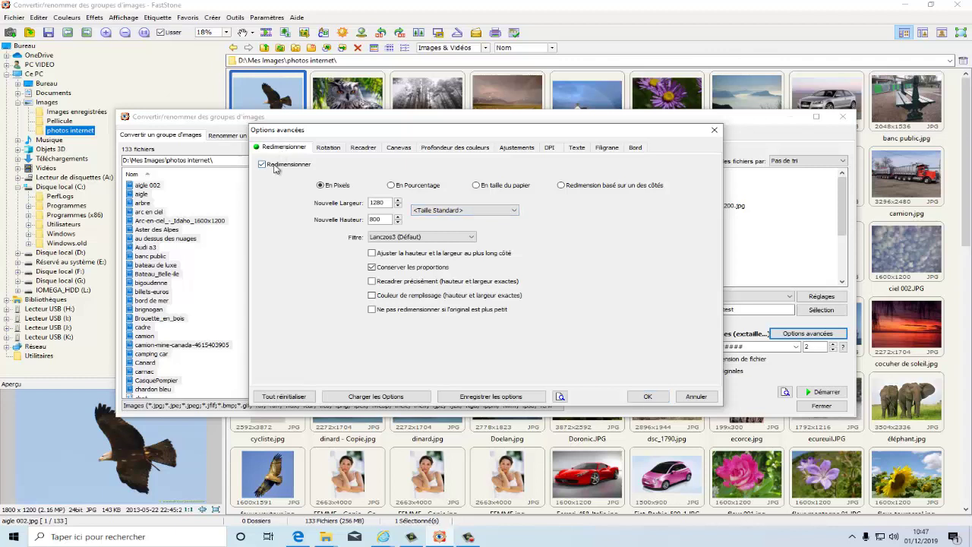
pyautogui.click(263, 165)
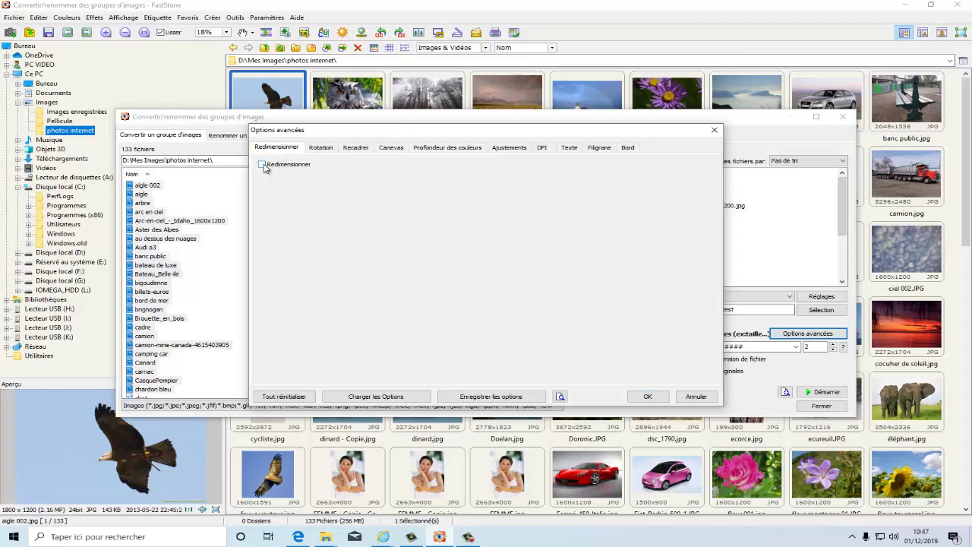
pyautogui.click(263, 165)
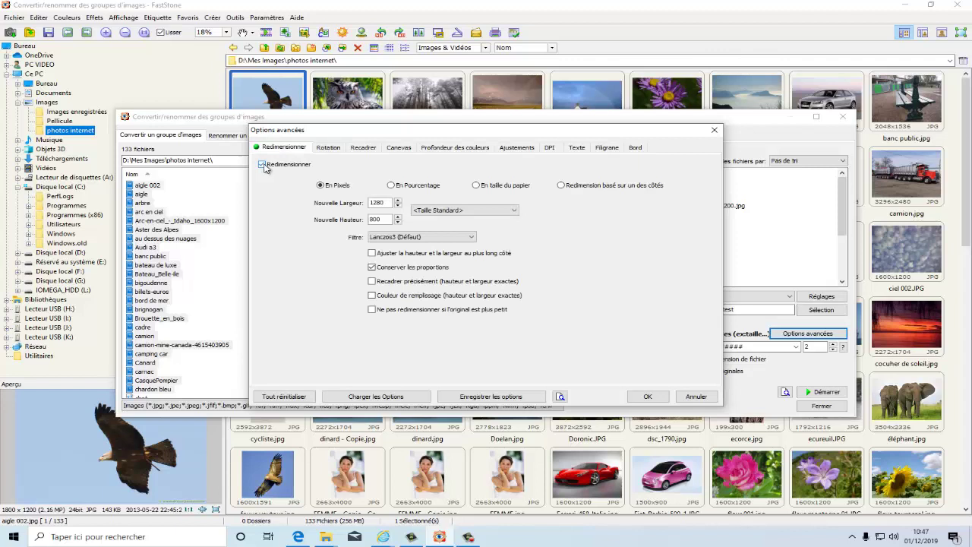
pyautogui.click(514, 213)
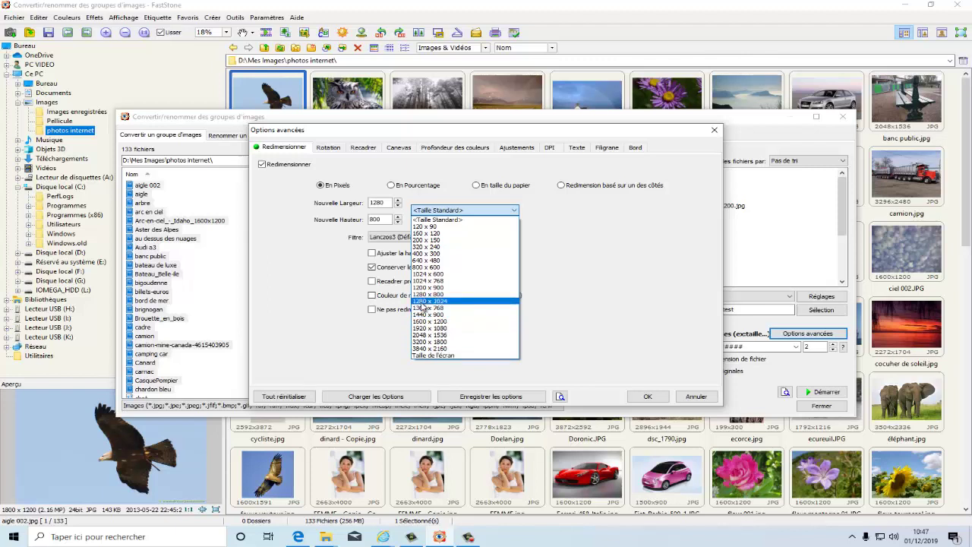
pyautogui.click(423, 302)
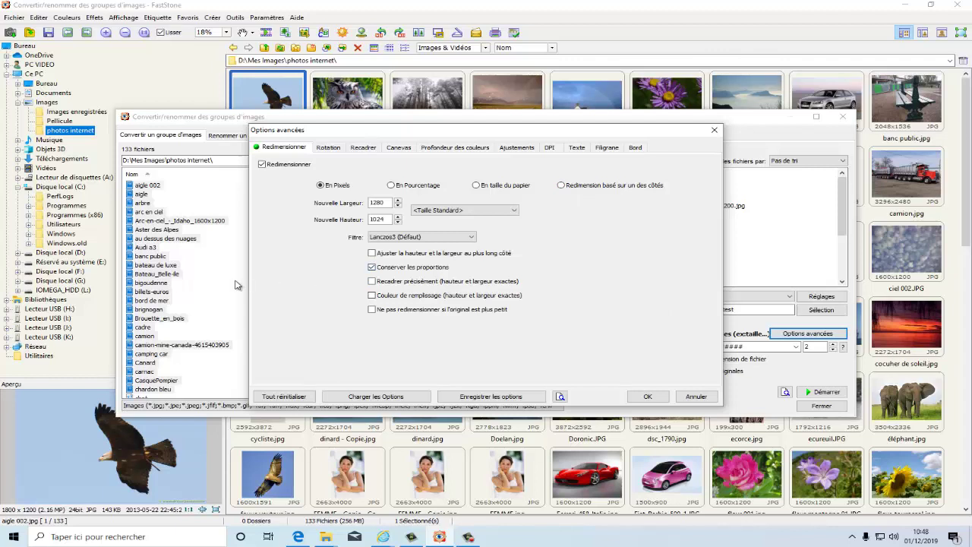
pyautogui.click(647, 398)
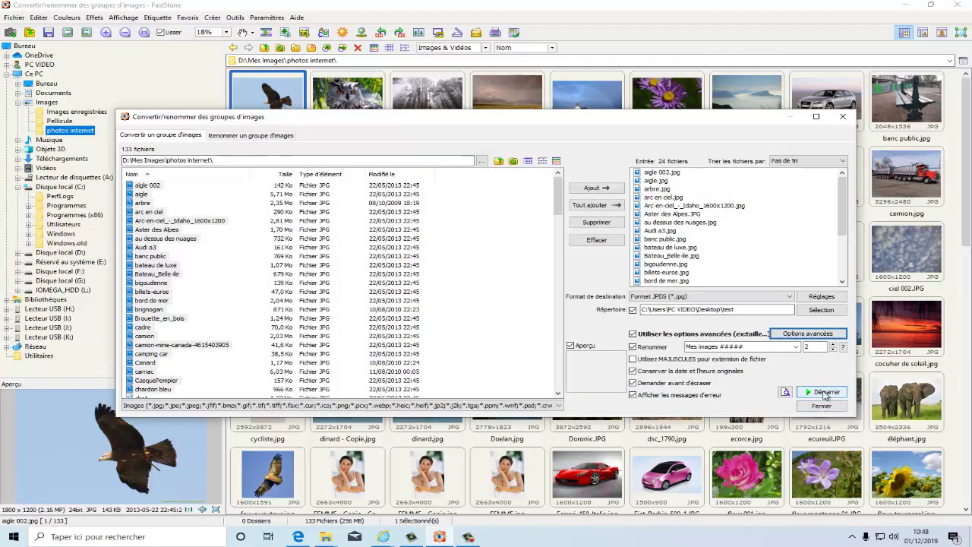
pyautogui.click(826, 392)
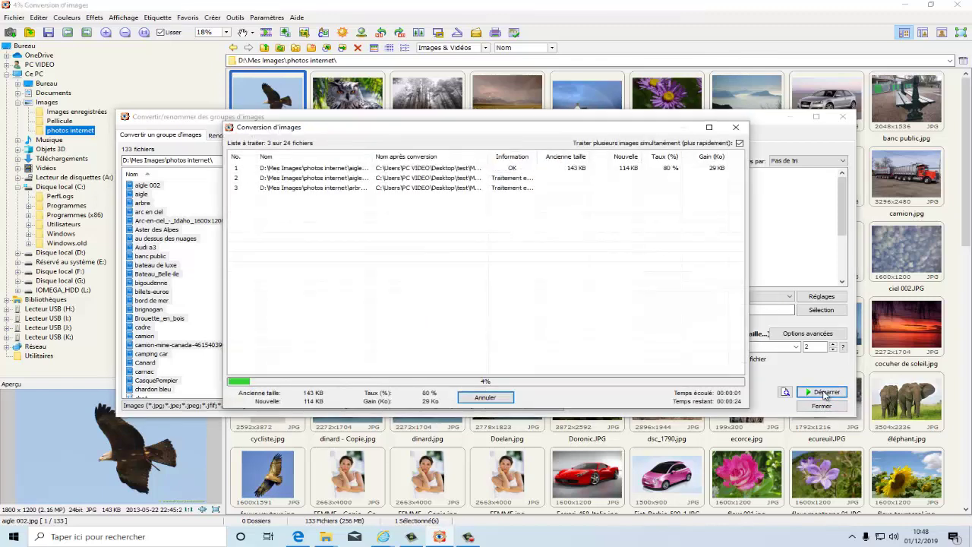